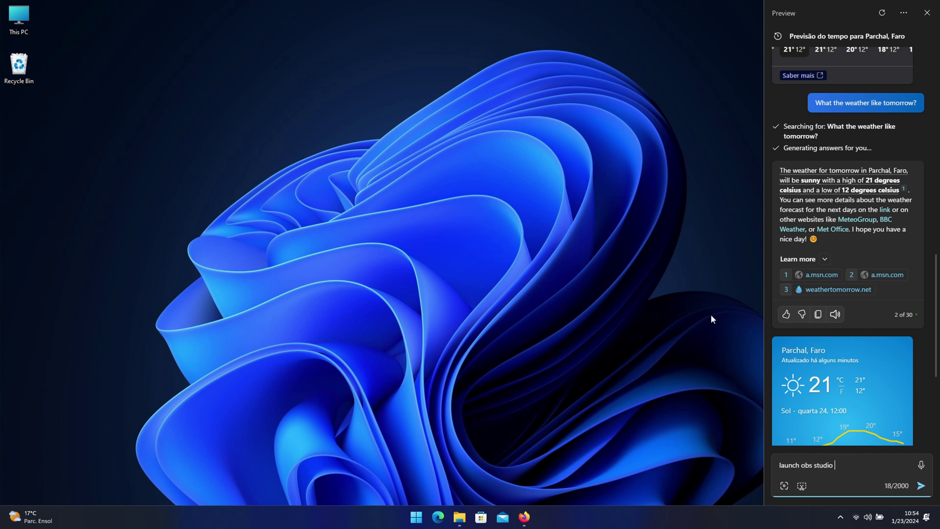
# Ask Copilot to launch OBS Studio, take a screenshot, and draw a cat running from a mouse
pyautogui.press('Return')
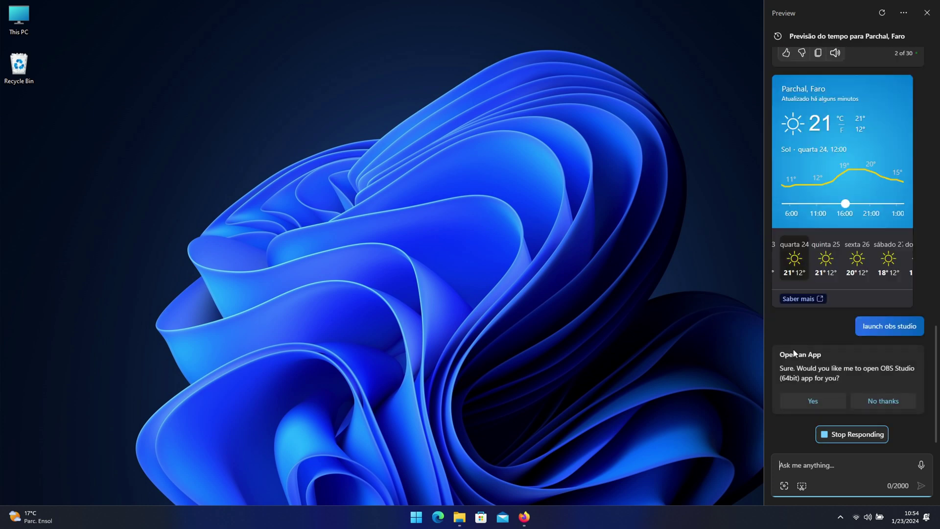
pyautogui.click(813, 402)
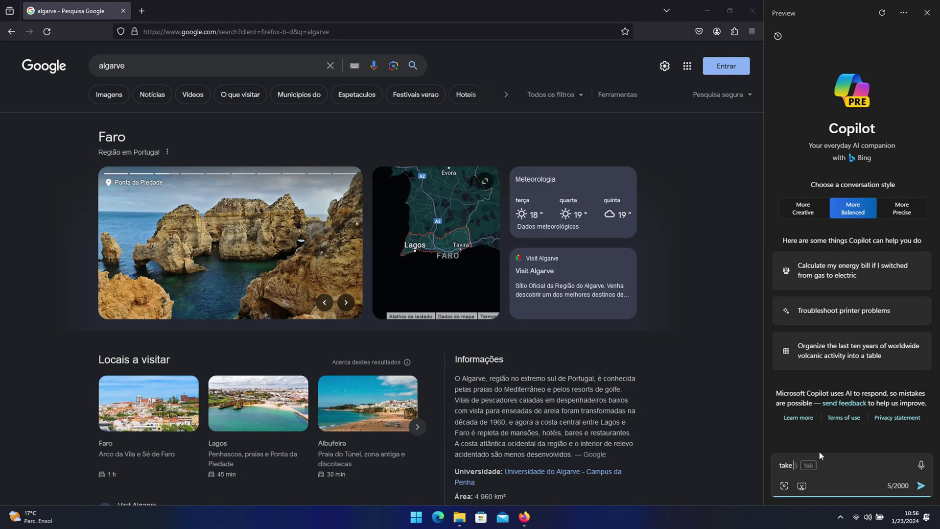
pyautogui.write('screenshot')
pyautogui.press('Return')
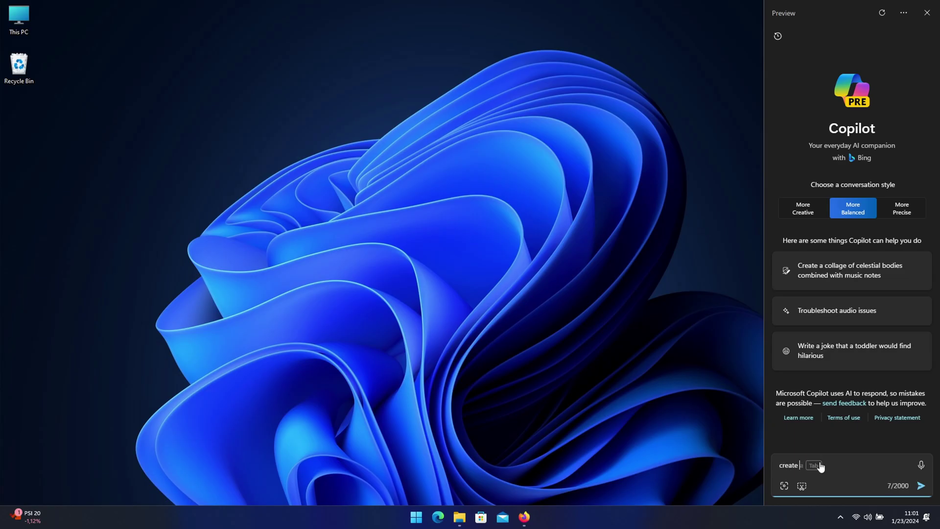
pyautogui.write('ouse')
pyautogui.press('Return')
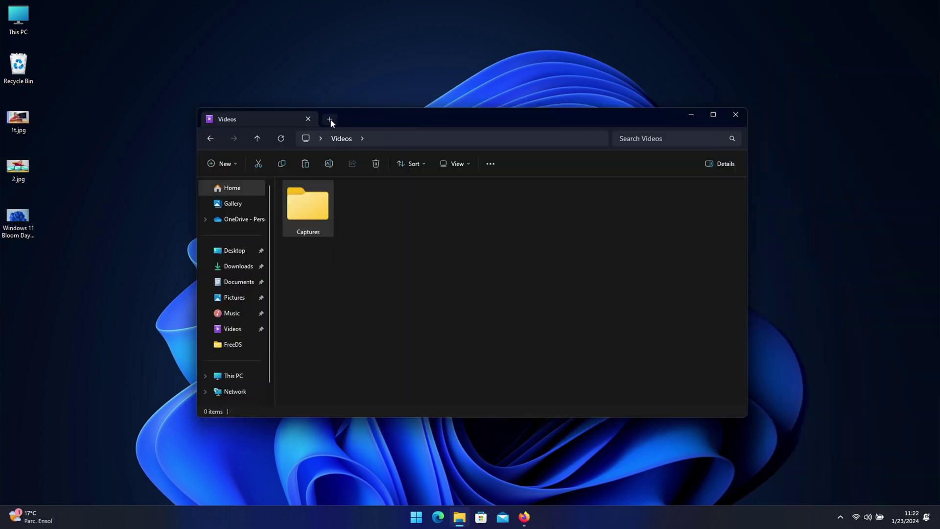
# Open the Desktop folder in a new Explorer tab and turn Edge's volume down to 39
pyautogui.click(330, 119)
pyautogui.doubleClick(343, 213)
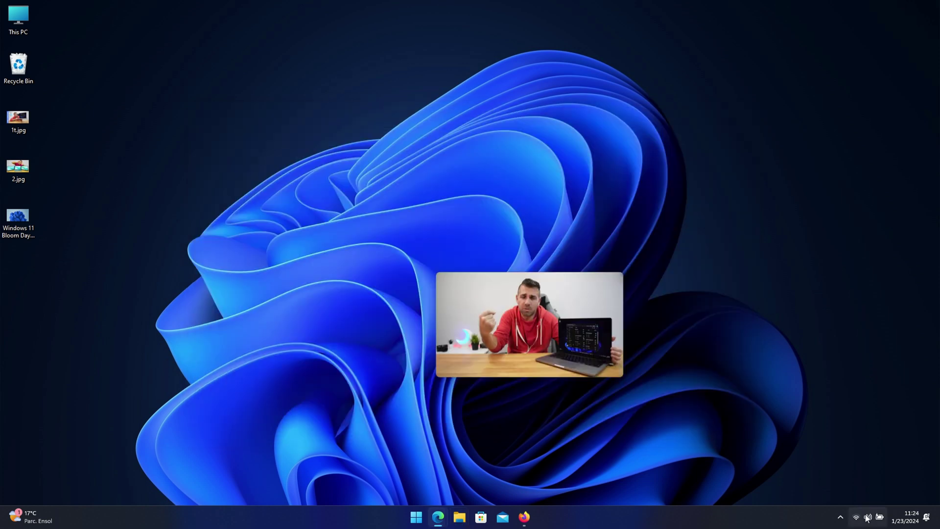
pyautogui.press('super+ctrl+v')
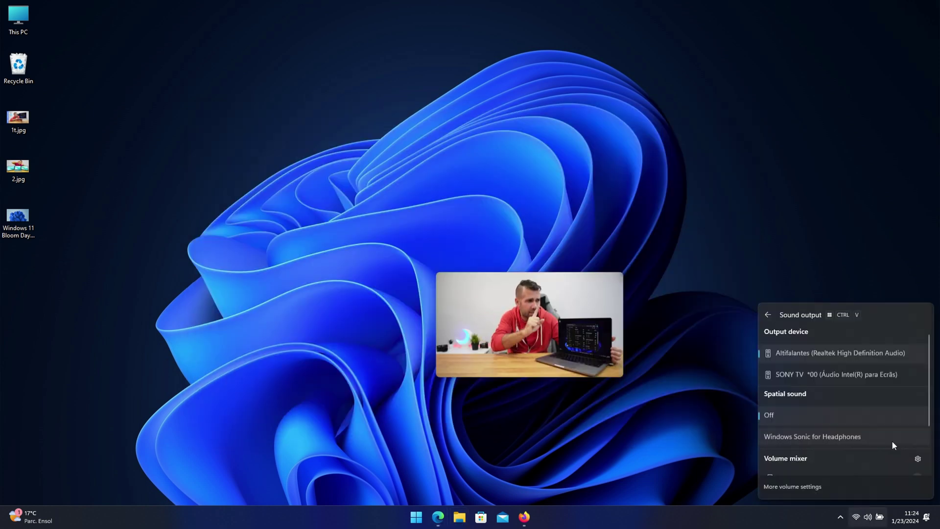
pyautogui.moveTo(901, 453); pyautogui.dragTo(840, 433)
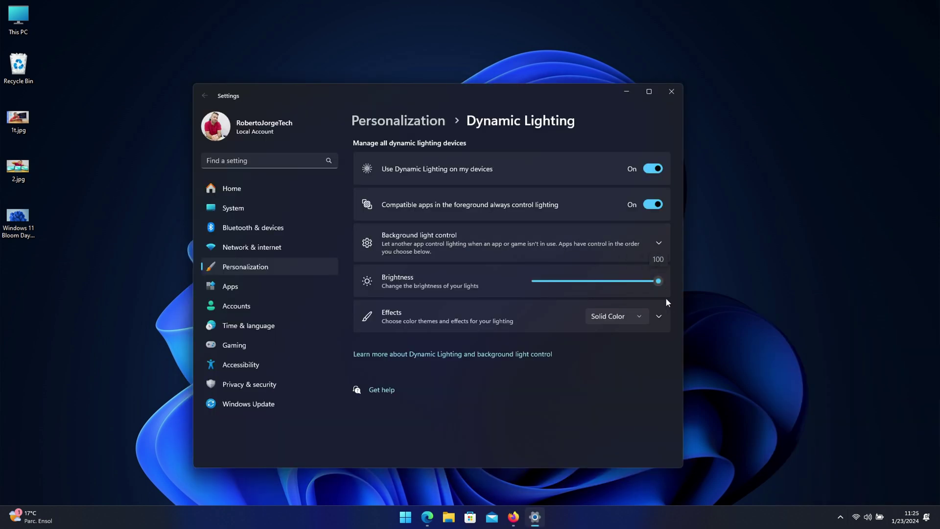
# Set Dynamic Lighting to Rainbow, drag in the Bloom wallpaper, move weather to the top, hide a story
pyautogui.click(618, 316)
pyautogui.click(617, 352)
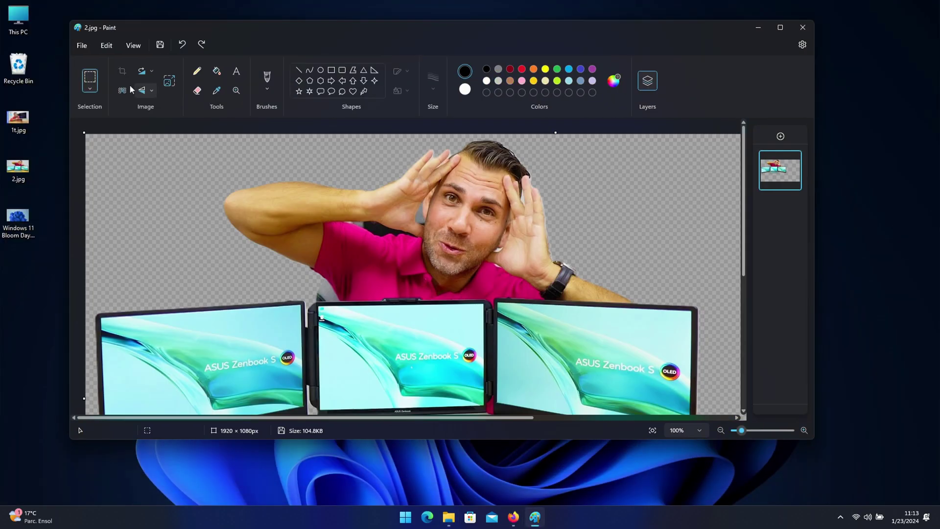
pyautogui.moveTo(19, 218); pyautogui.dragTo(624, 216)
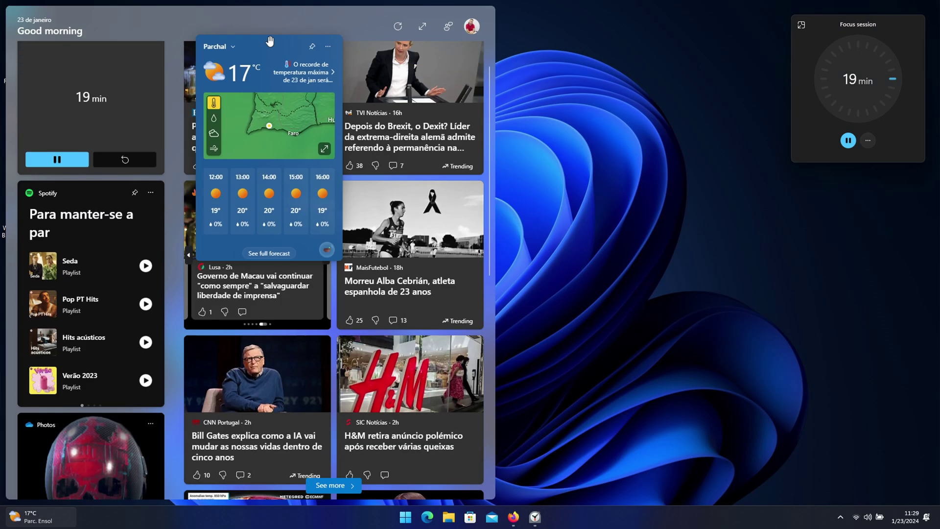
pyautogui.moveTo(93, 461); pyautogui.dragTo(93, 78)
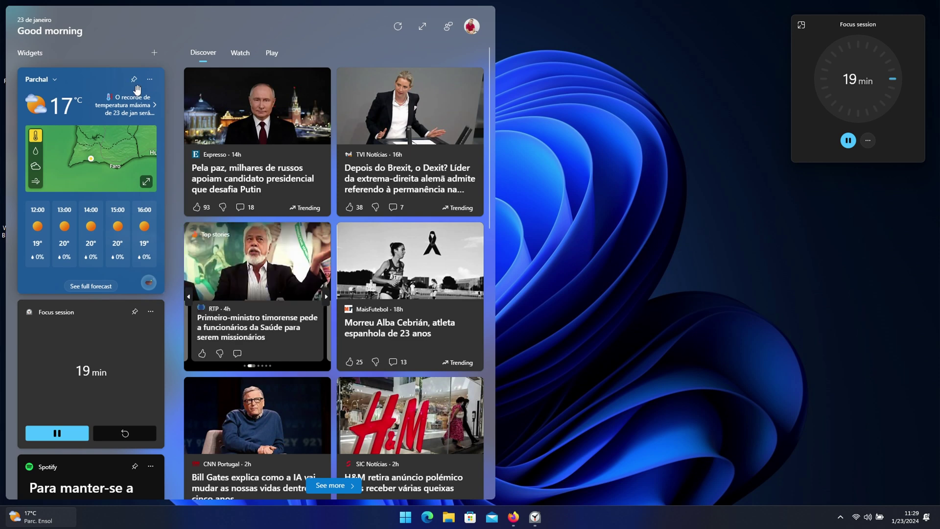
pyautogui.click(275, 80)
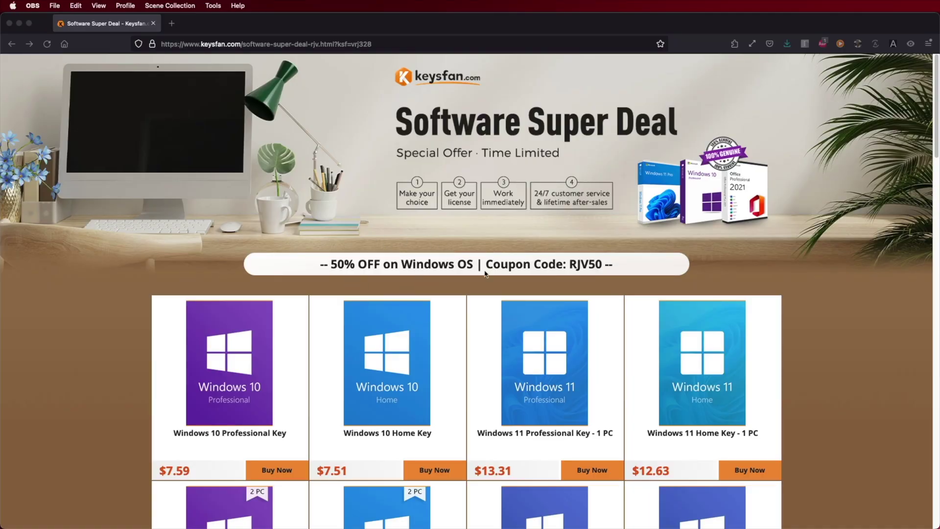
# Add the Windows 11 Professional key to the cart and open the discount code entry
pyautogui.scroll(-6, 388, 392)
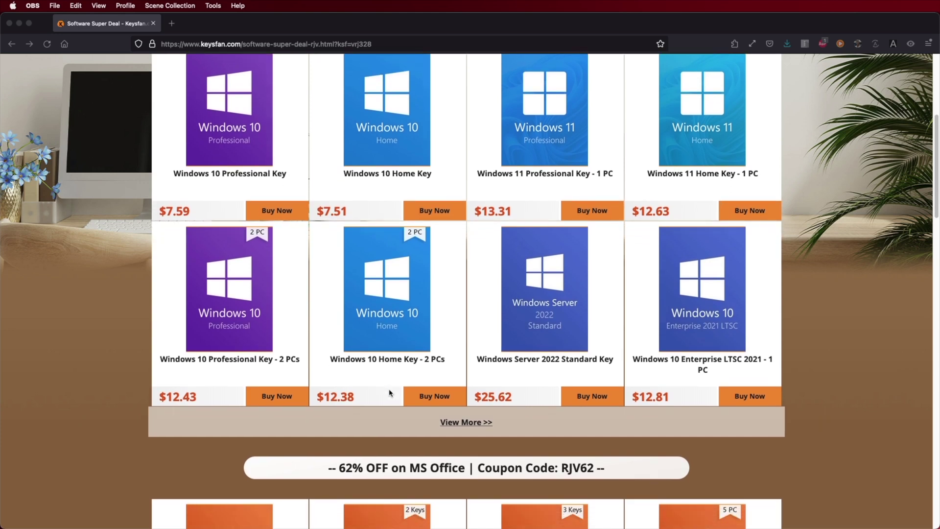
pyautogui.scroll(-5, 391, 393)
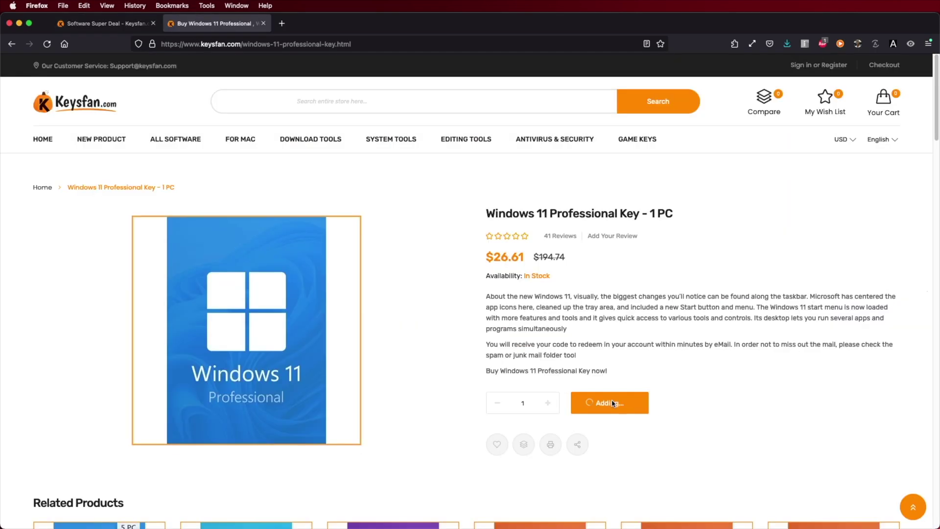
pyautogui.click(610, 402)
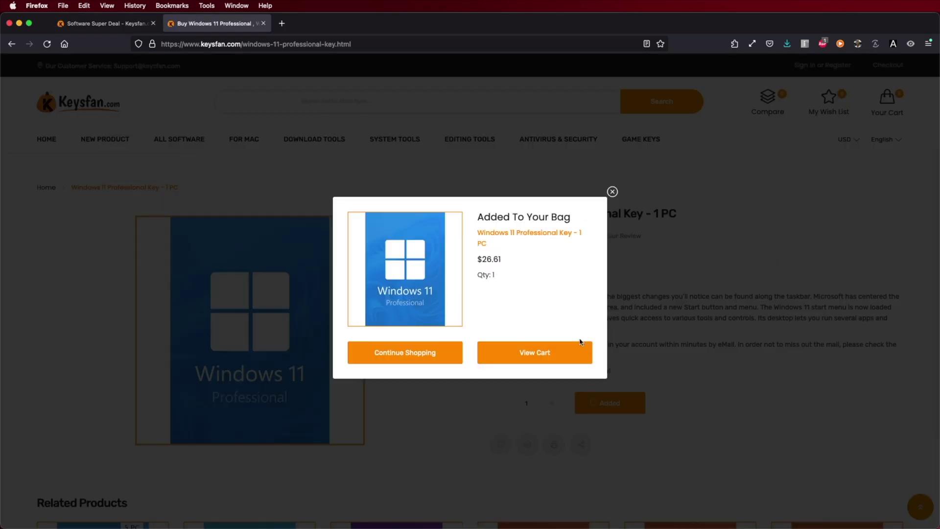
pyautogui.click(531, 353)
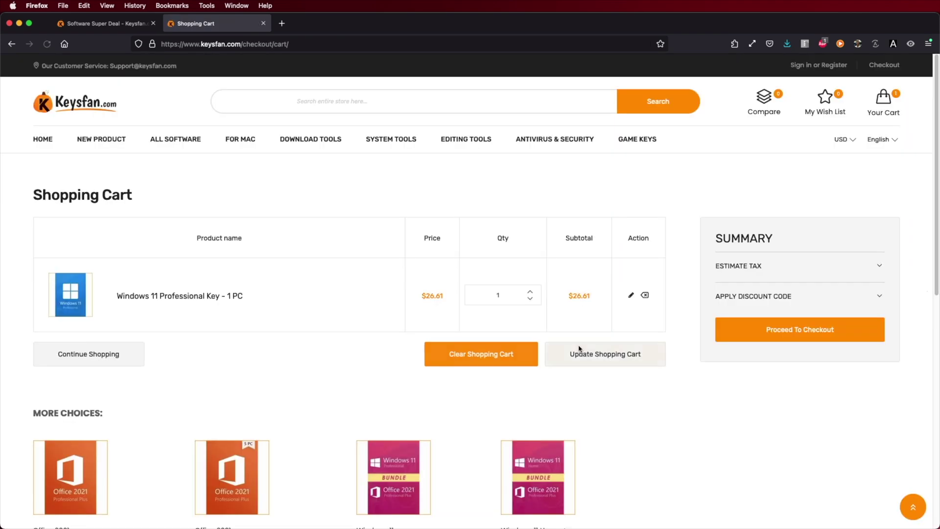
pyautogui.click(787, 349)
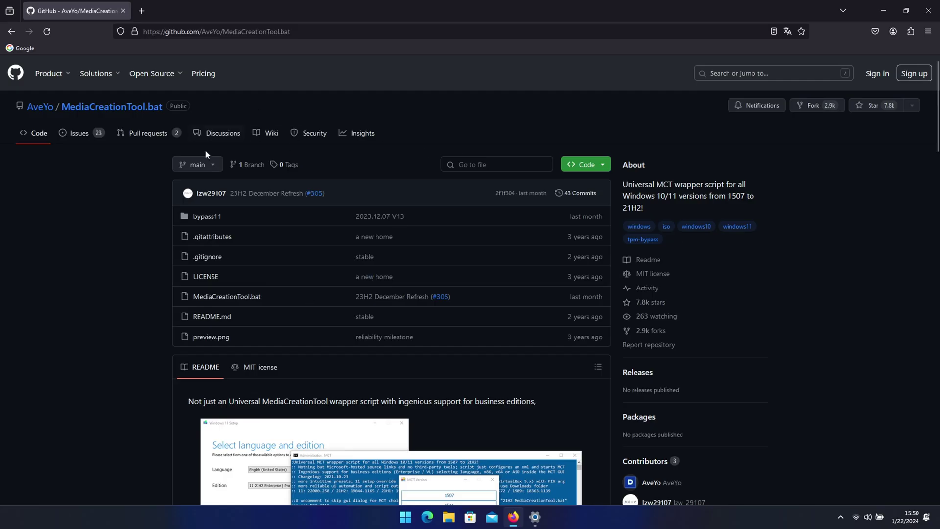
# Download the GitHub repository as the ZIP archive MediaCreationTool.bat-main.zip
pyautogui.scroll(-3, 361, 283)
pyautogui.scroll(-5, 361, 283)
pyautogui.scroll(9, 362, 283)
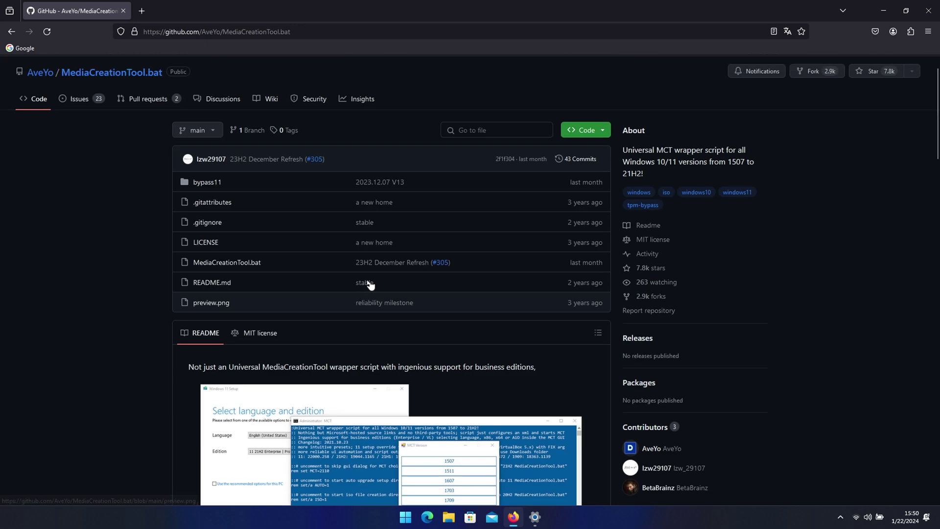
pyautogui.click(602, 167)
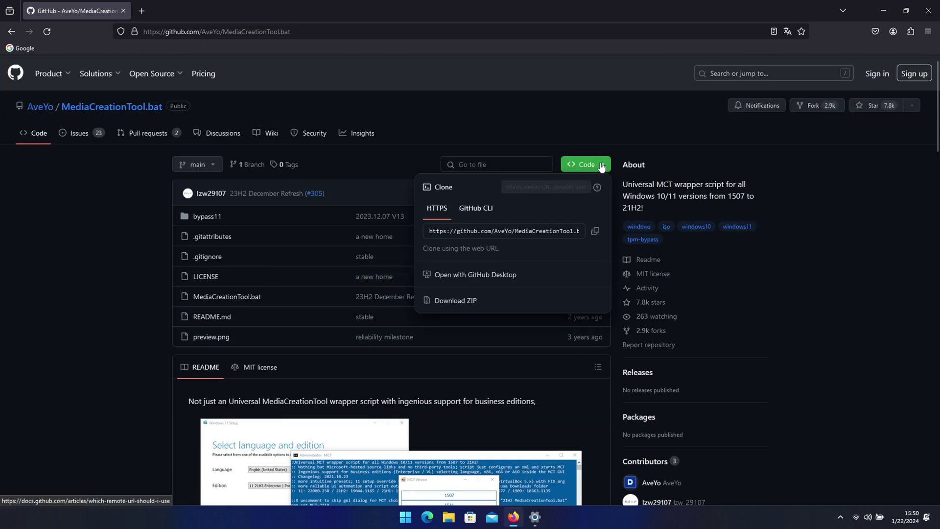
pyautogui.click(463, 301)
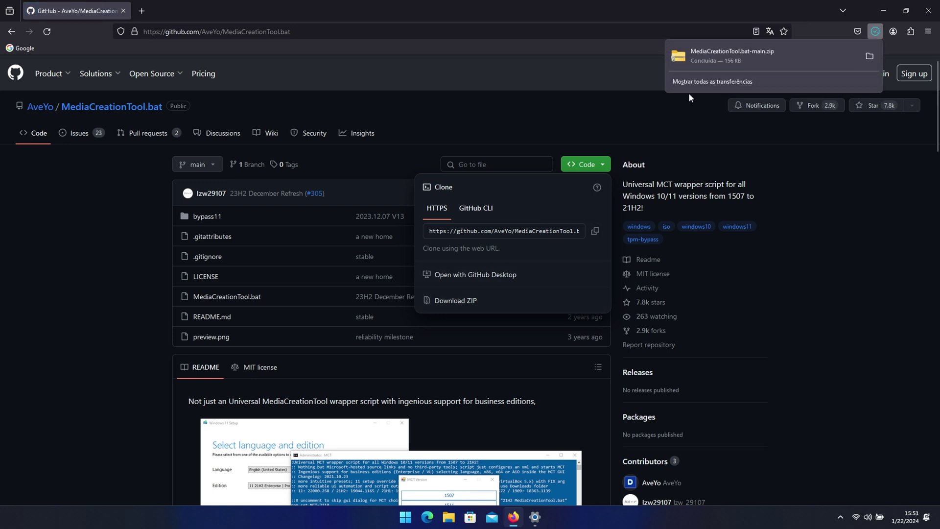
# Extract MediaCreationTool.bat-main.zip into its suggested folder
pyautogui.click(871, 56)
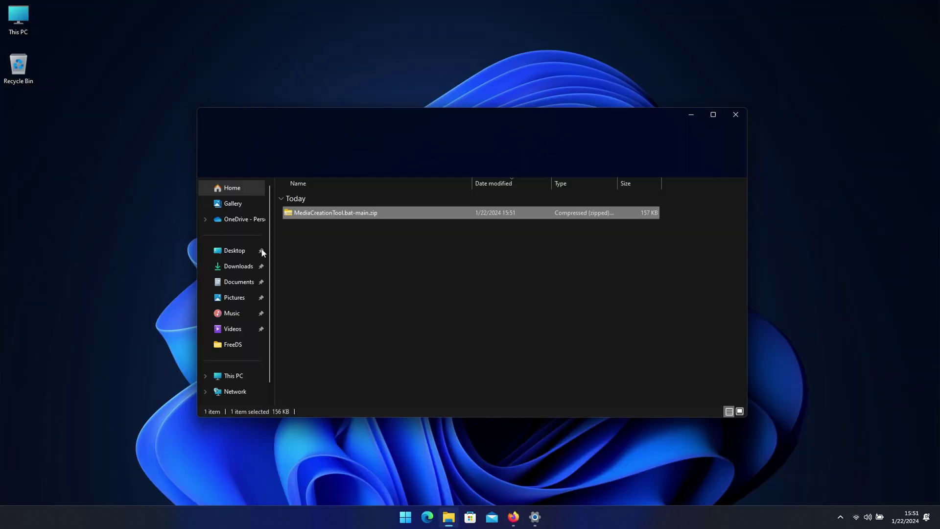
pyautogui.rightClick(337, 212)
pyautogui.click(365, 292)
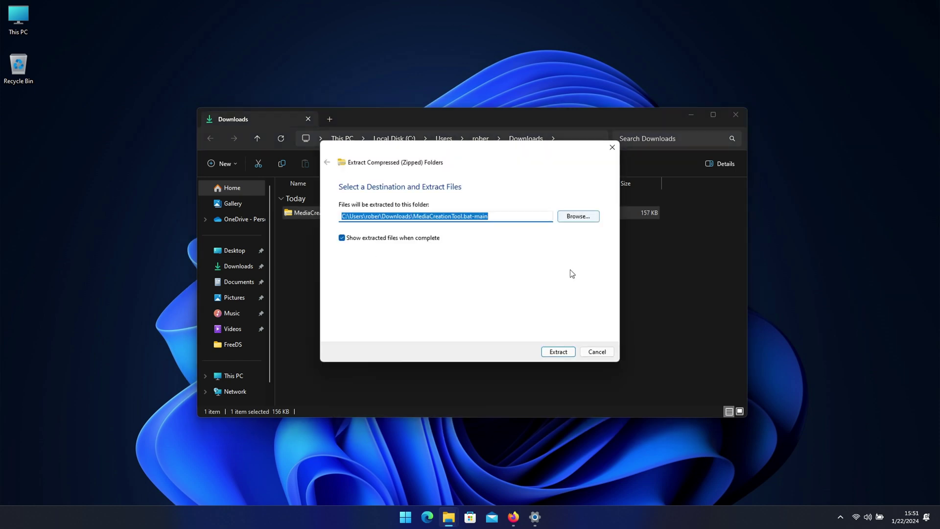
pyautogui.press('Return')
# Run MediaCreationTool.bat as administrator, allowing it past the SmartScreen and UAC warnings
pyautogui.rightClick(315, 242)
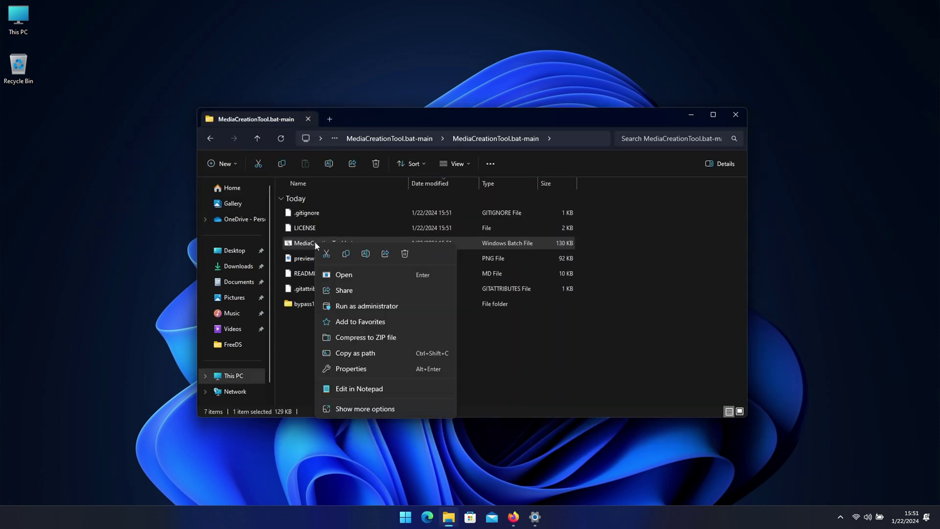
pyautogui.click(357, 304)
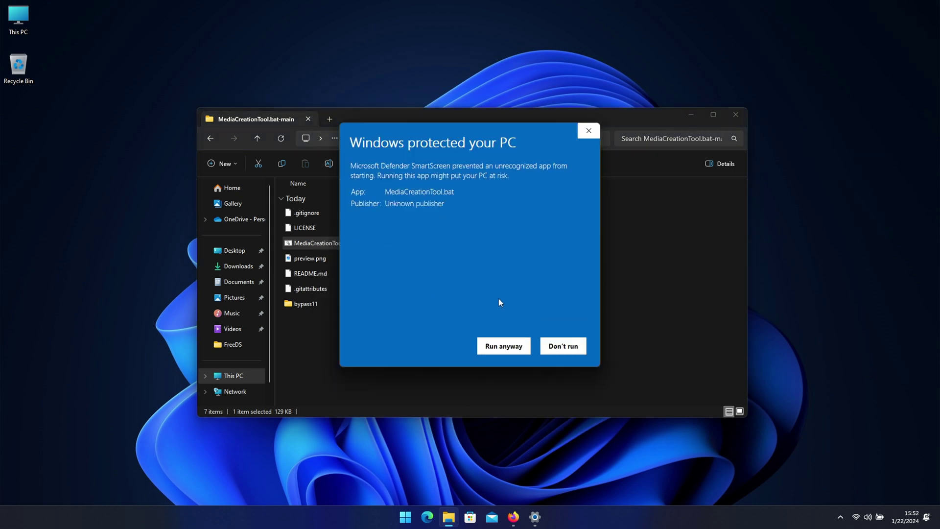
pyautogui.click(507, 351)
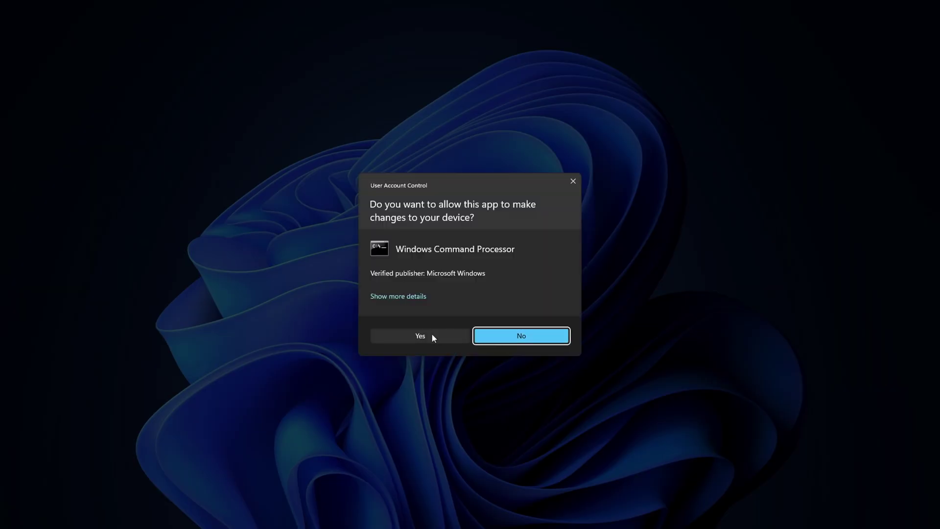
pyautogui.click(426, 338)
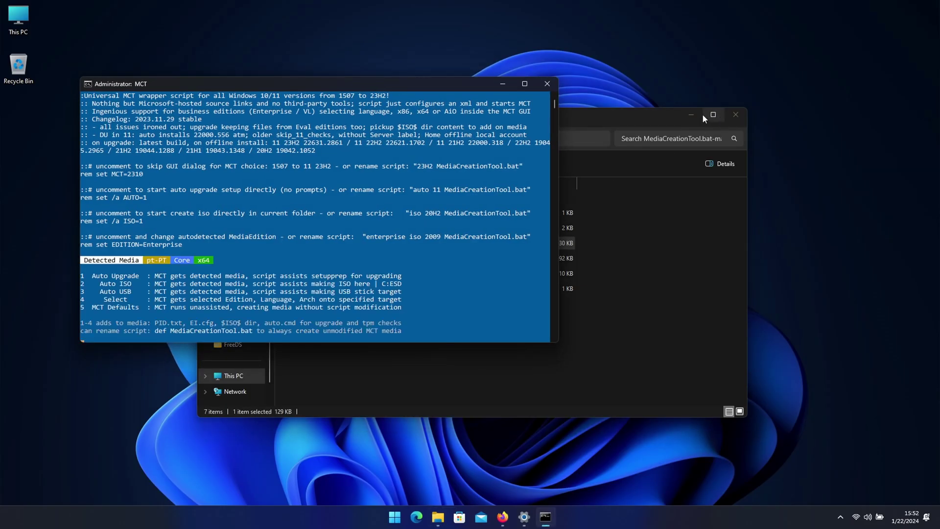
# Choose Windows 11 version 11_23H2, keeping the version and preset windows beside the console
pyautogui.click(691, 114)
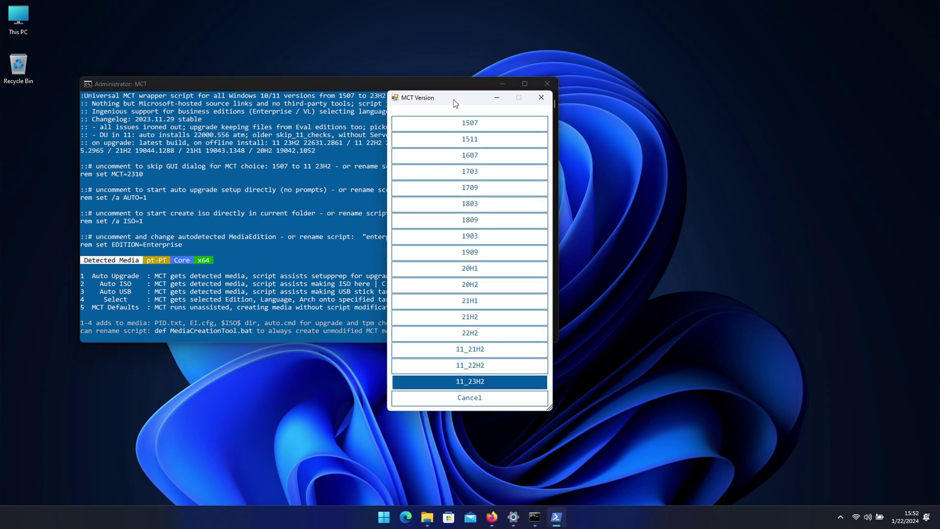
pyautogui.moveTo(454, 99); pyautogui.dragTo(628, 94)
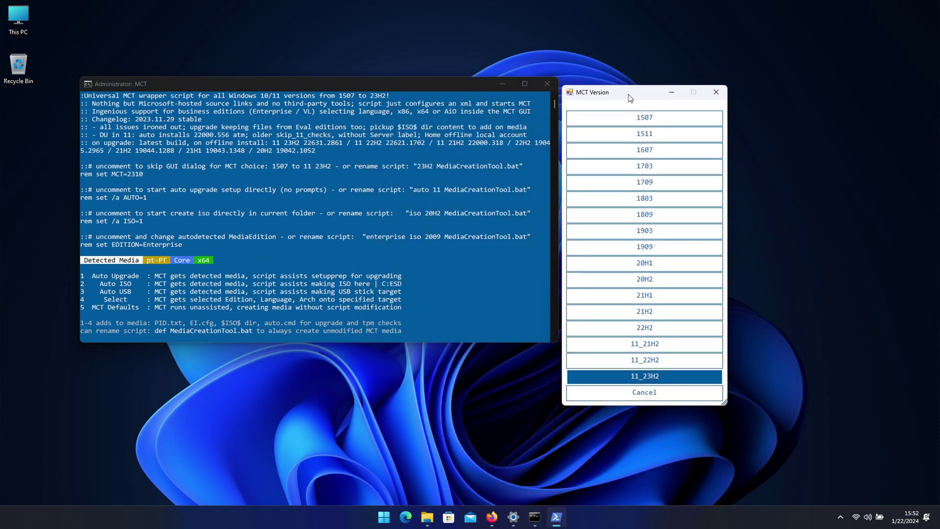
pyautogui.click(669, 378)
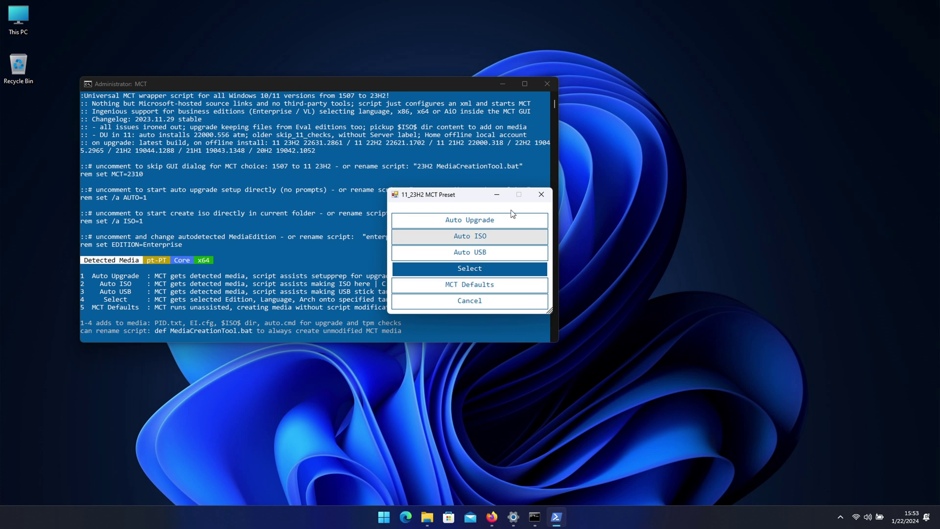
pyautogui.moveTo(462, 193); pyautogui.dragTo(637, 196)
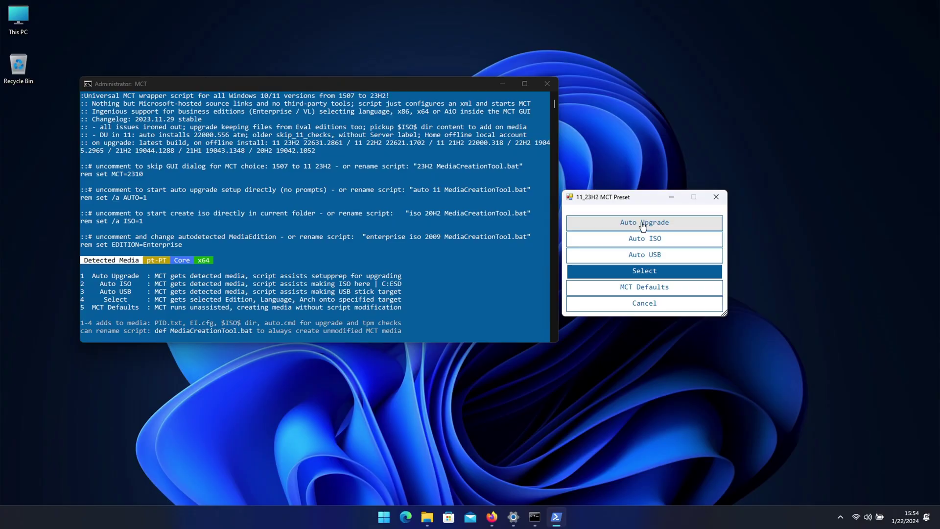
# Start the Auto Upgrade preset and let Windows Setup install 23H2 and restart to the desktop
pyautogui.click(643, 223)
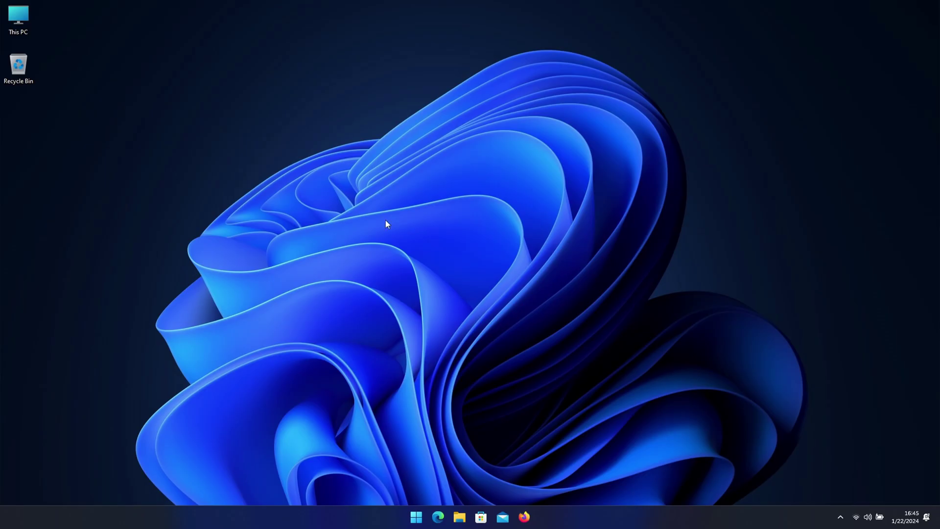
# Go to Settings > System > About and highlight the Version value 23H2
pyautogui.press('super')
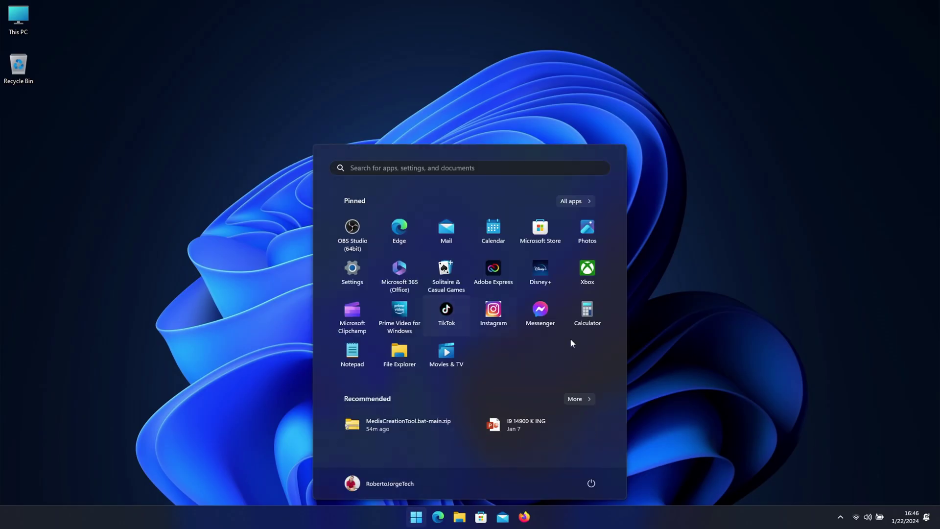
pyautogui.click(358, 266)
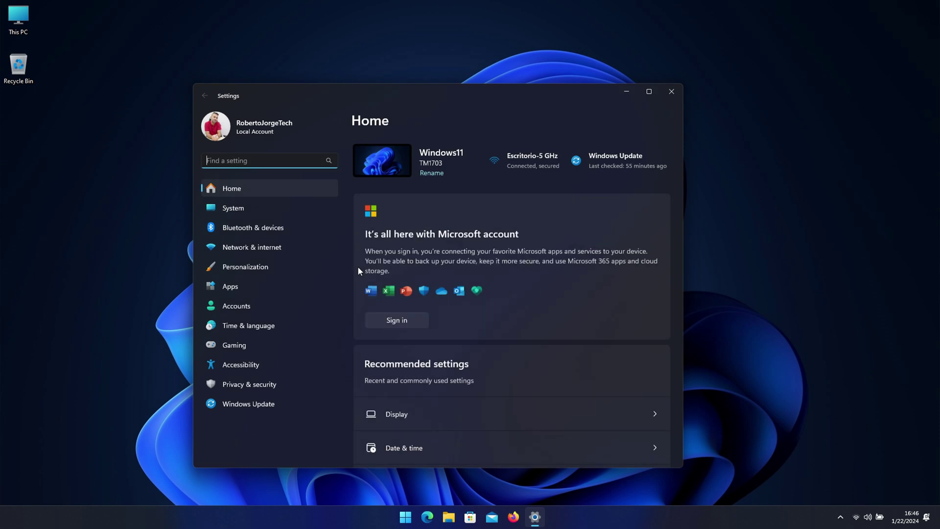
pyautogui.click(231, 208)
pyautogui.scroll(-10, 431, 294)
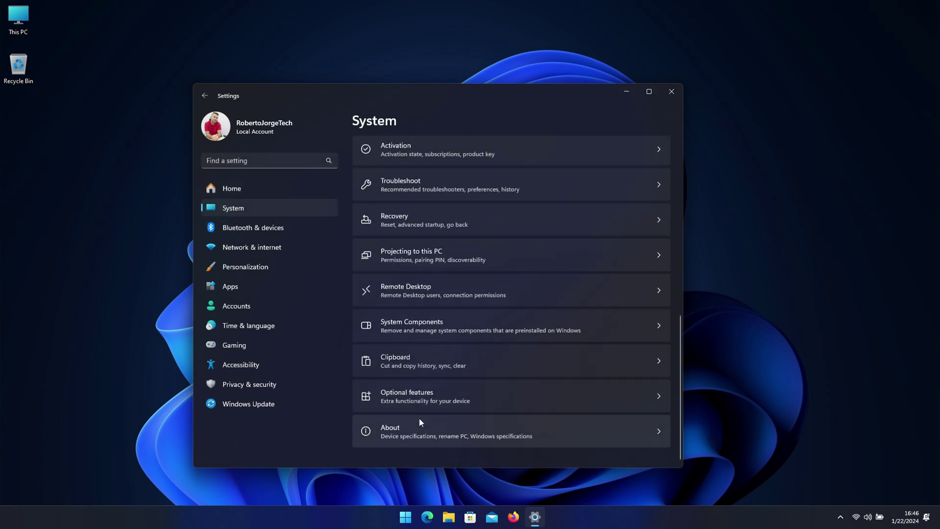
pyautogui.click(420, 426)
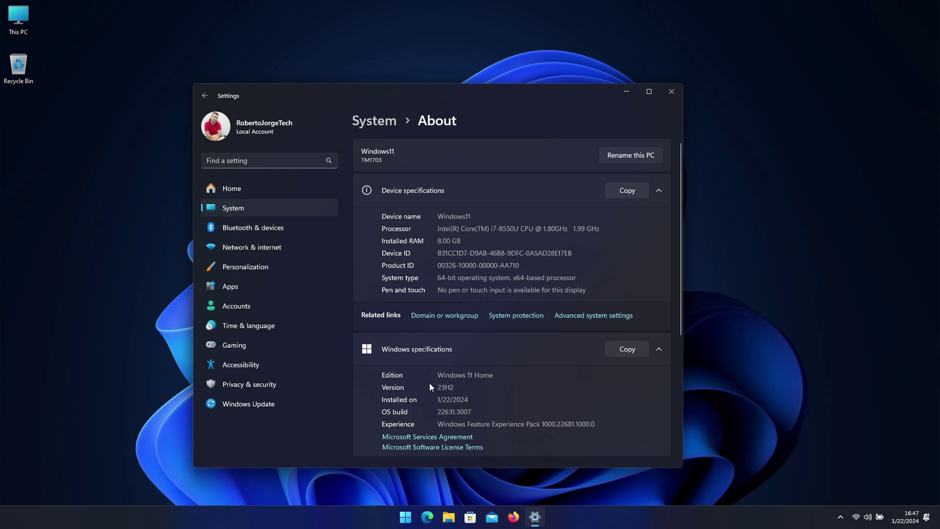
pyautogui.moveTo(455, 387); pyautogui.dragTo(438, 386)
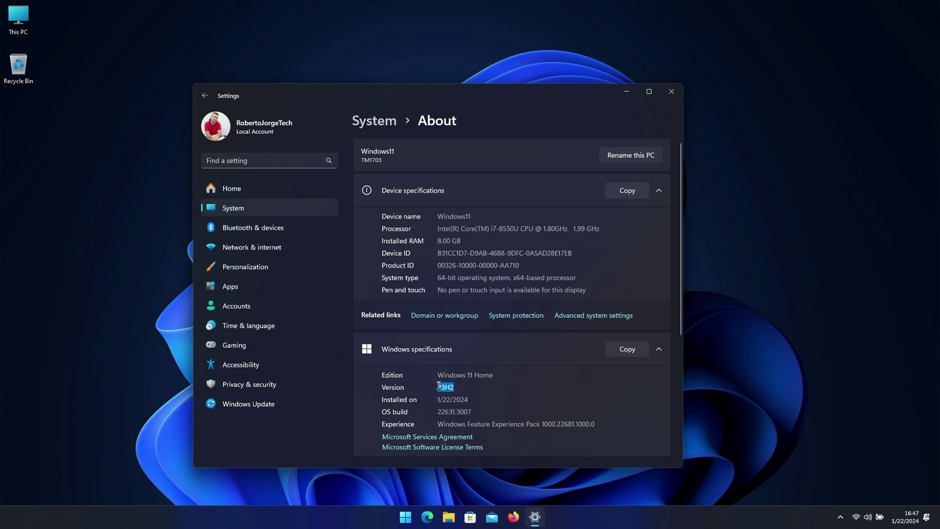